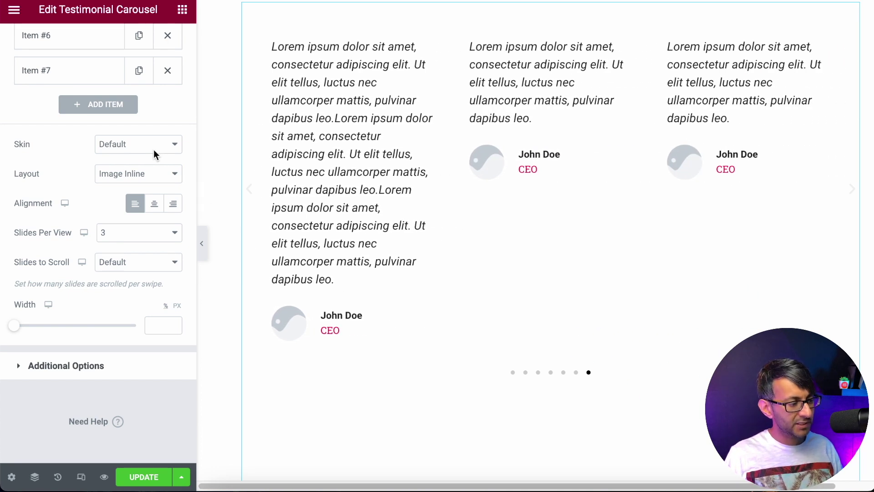
# Try the Bubble skin on the testimonials, then revert to the Default skin.
pyautogui.click(152, 149)
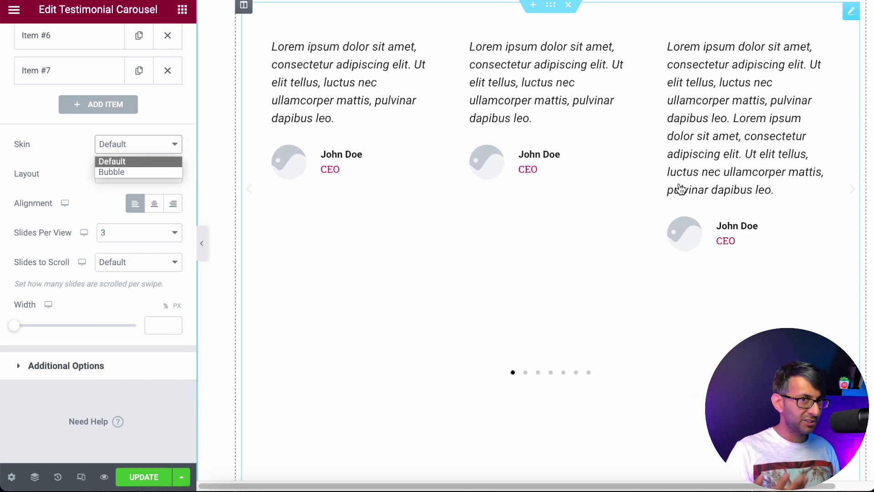
pyautogui.click(121, 172)
pyautogui.click(134, 152)
pyautogui.click(134, 160)
# Set the slides' background to global Primary red, then change it to global White.
pyautogui.scroll(6, 112, 187)
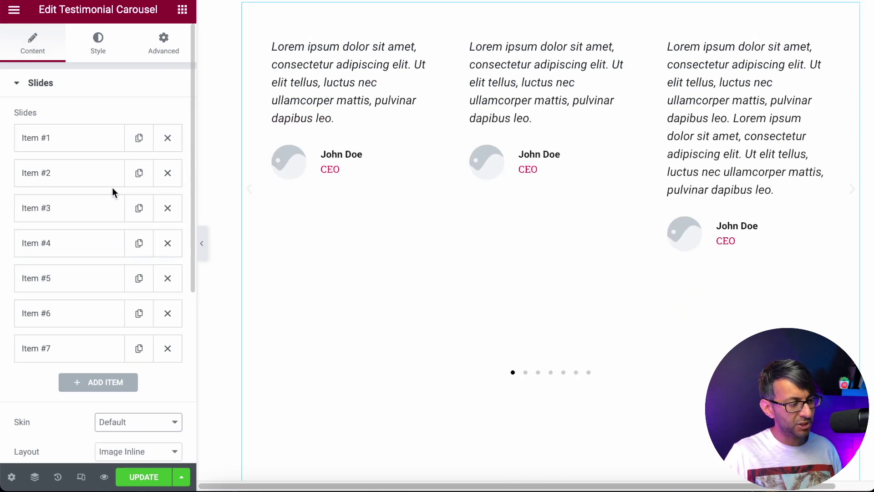
pyautogui.click(98, 43)
pyautogui.click(154, 161)
pyautogui.click(73, 226)
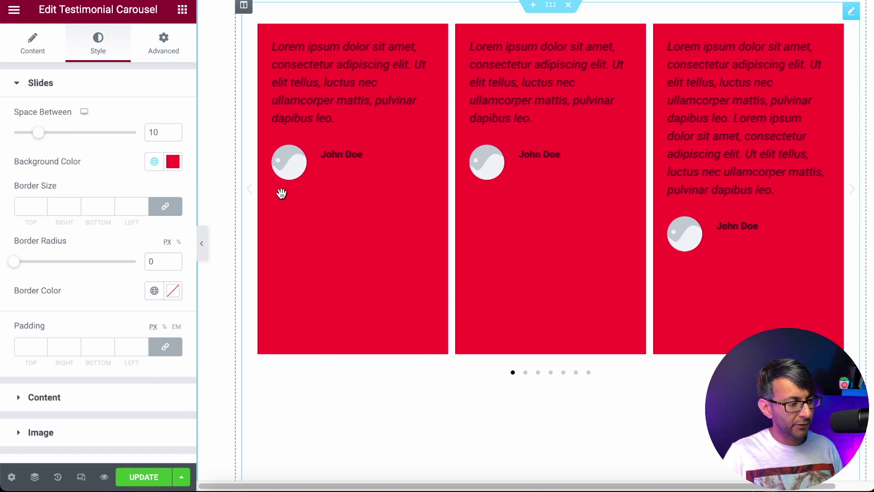
pyautogui.click(154, 161)
pyautogui.click(80, 325)
pyautogui.click(39, 50)
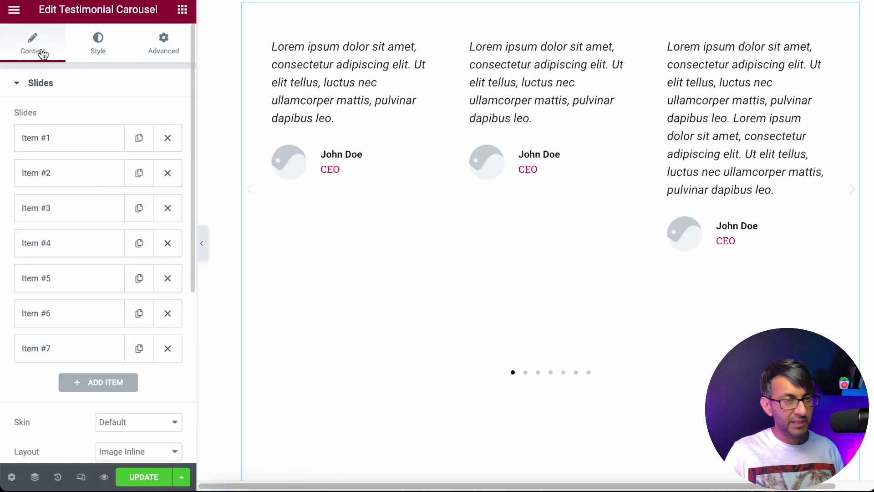
# Choose the Bubble skin so each quote sits in a grey speech bubble.
pyautogui.scroll(-1, 130, 382)
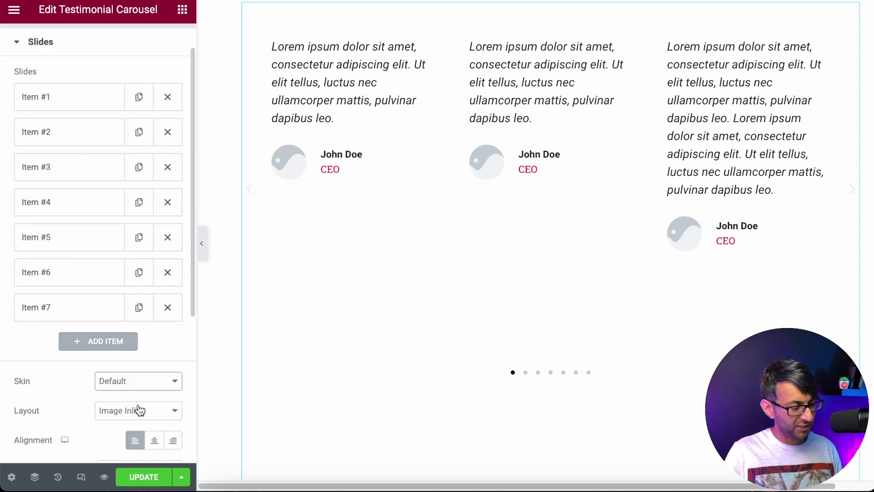
pyautogui.click(138, 387)
pyautogui.click(132, 409)
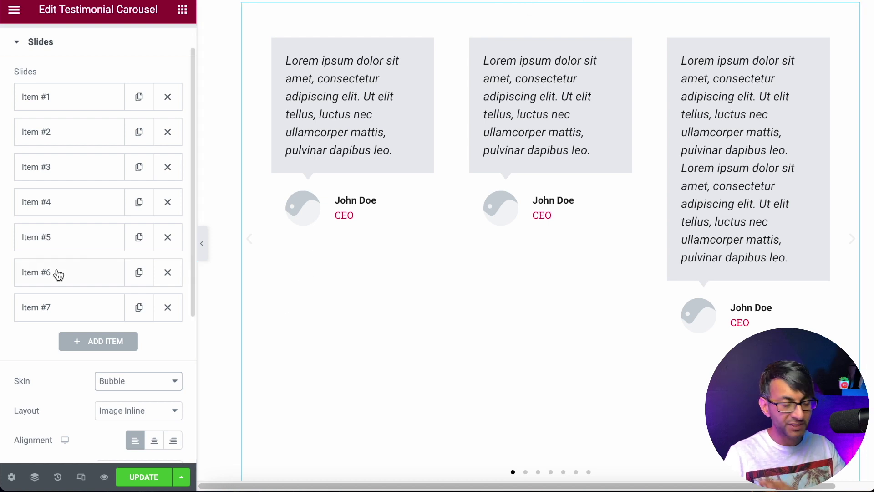
pyautogui.click(122, 386)
# Revert to the Default skin and paste the .elementor-testimonial rule into Advanced Custom CSS.
pyautogui.click(121, 398)
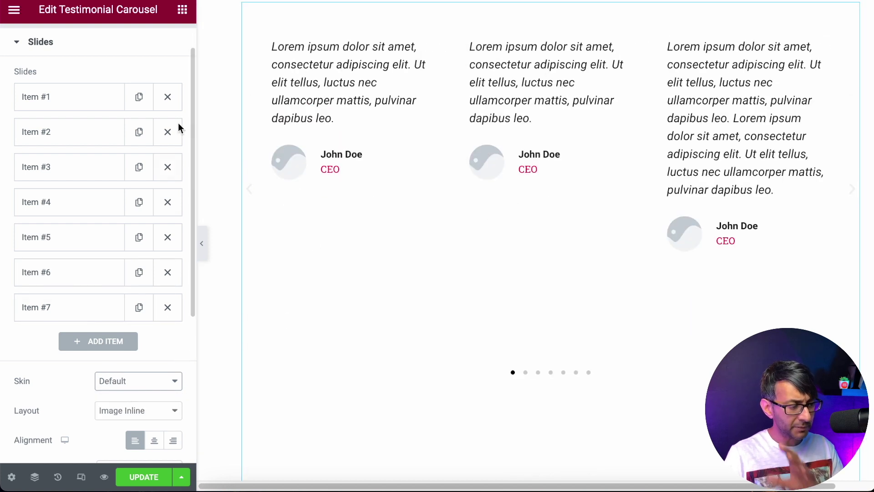
pyautogui.scroll(2, 161, 93)
pyautogui.click(163, 48)
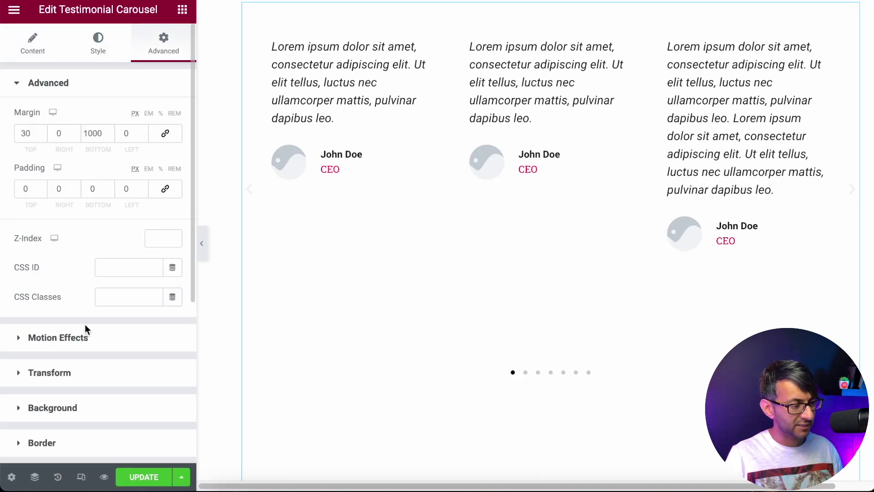
pyautogui.scroll(-5, 86, 331)
pyautogui.click(87, 377)
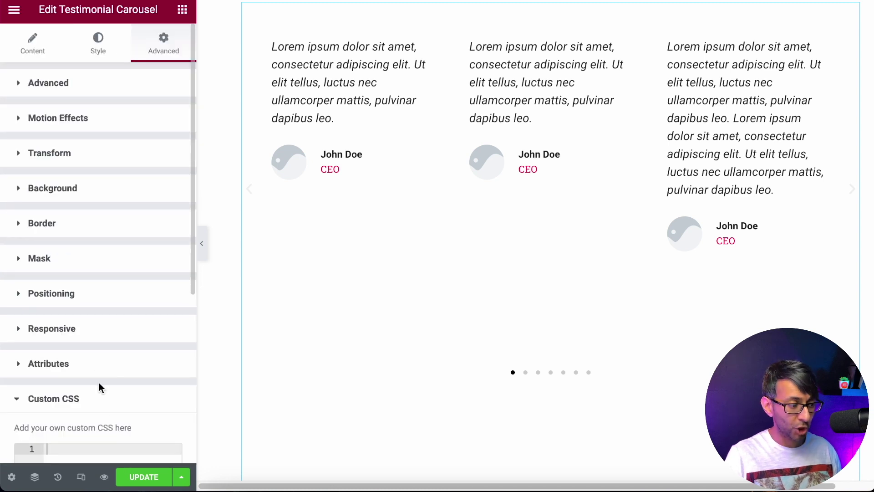
pyautogui.scroll(-5, 104, 378)
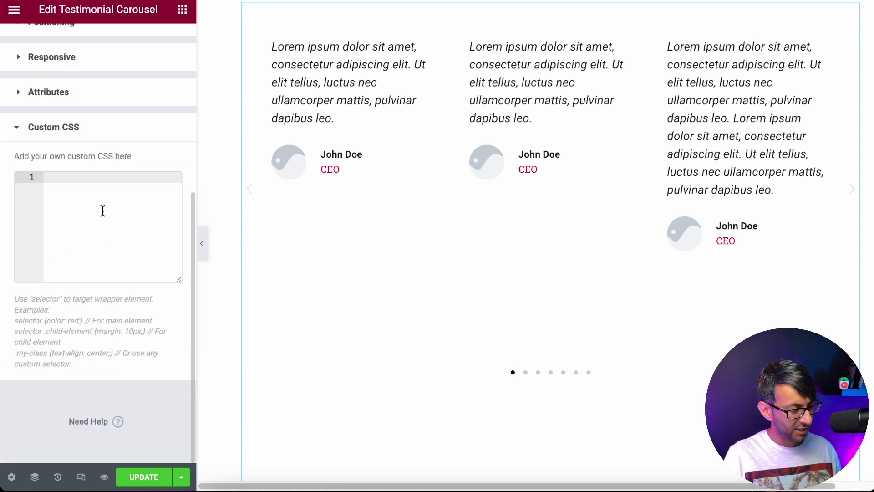
pyautogui.write('.elementor-testimonial {   background-color: #D0D0CE;   padding: 0px;   border-radius: 0px; }')
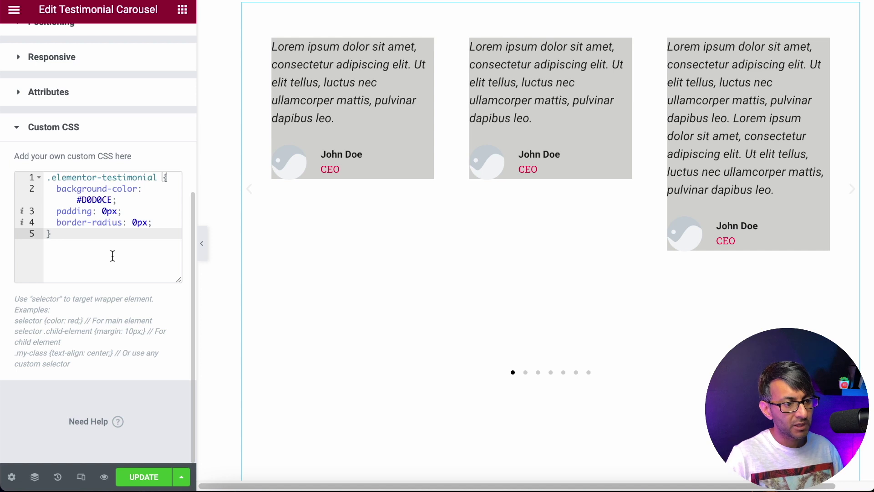
# Set the rule's padding to 20px and begin changing the border-radius value.
pyautogui.click(102, 211)
pyautogui.write('2')
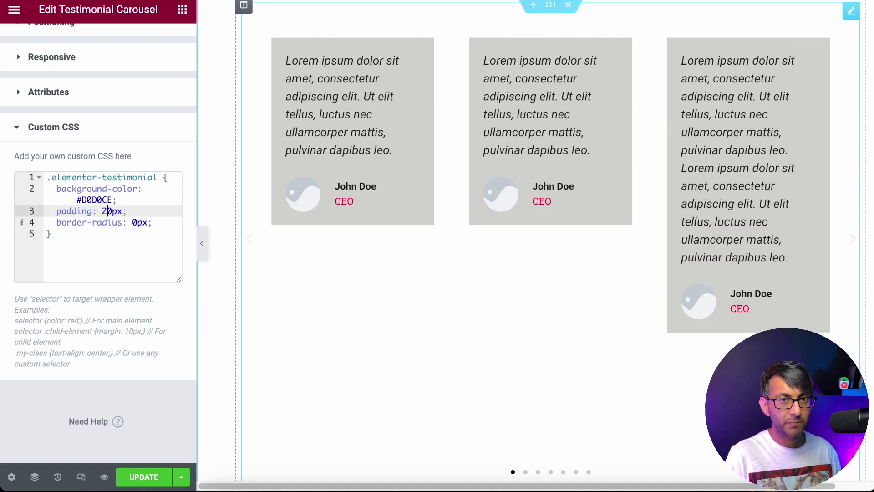
pyautogui.press('BackSpace')
pyautogui.write('1')
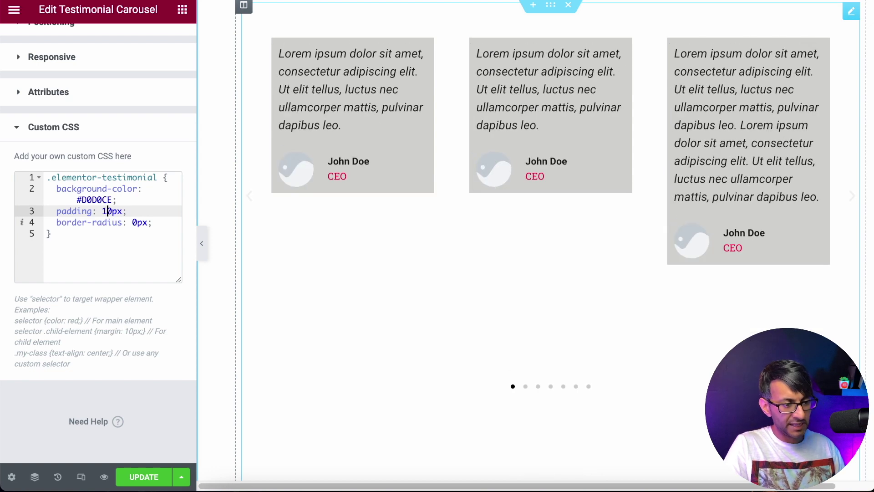
pyautogui.press('BackSpace')
pyautogui.write('2')
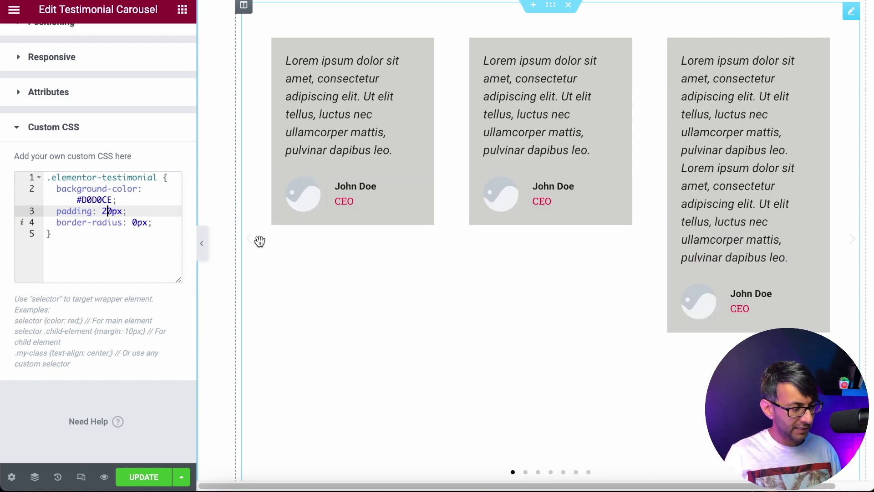
pyautogui.click(134, 222)
pyautogui.write('2')
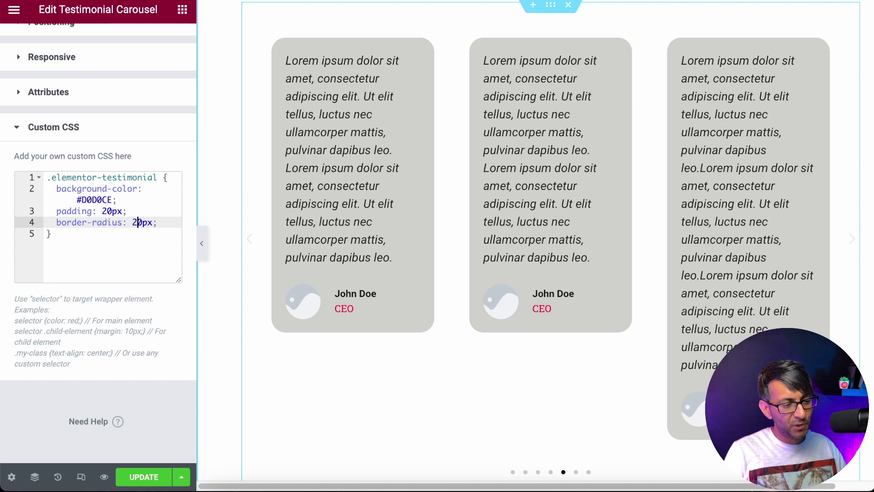
# Scroll up the Custom CSS panel to review the 20px rounded grey cards.
pyautogui.scroll(6, 59, 154)
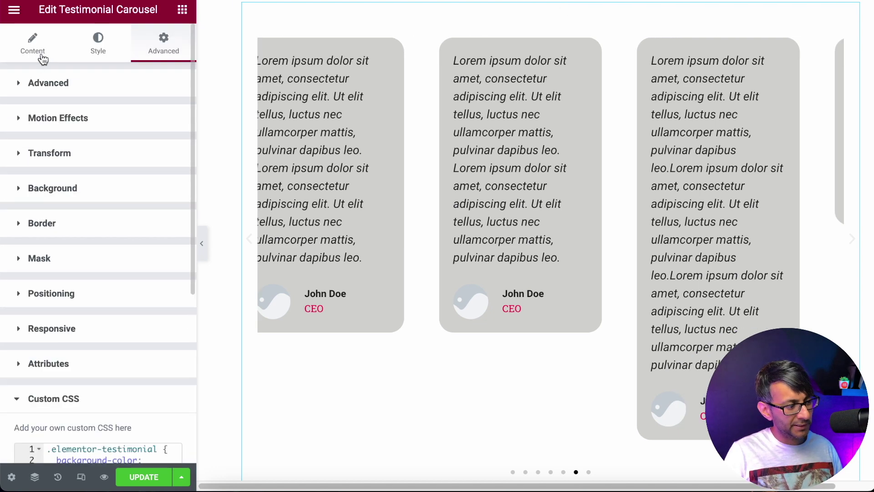
# Delete the extra testimonial slides from the Slides list, leaving five.
pyautogui.click(40, 54)
pyautogui.click(83, 149)
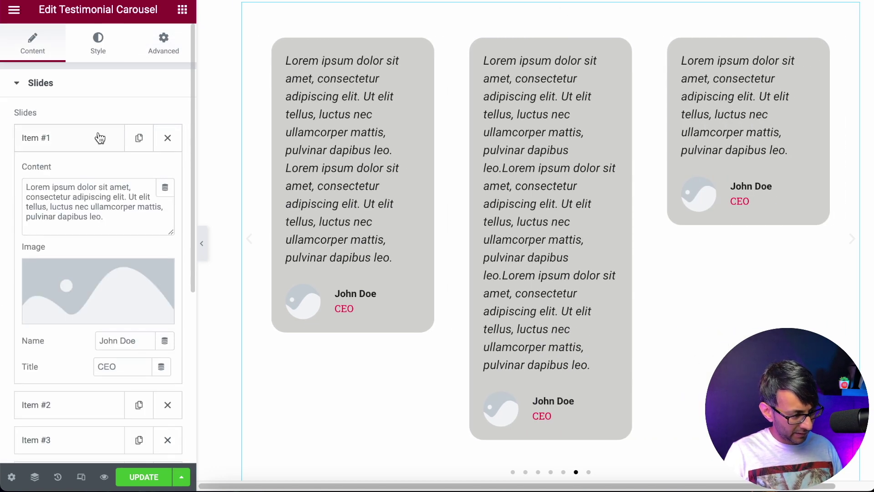
pyautogui.click(89, 145)
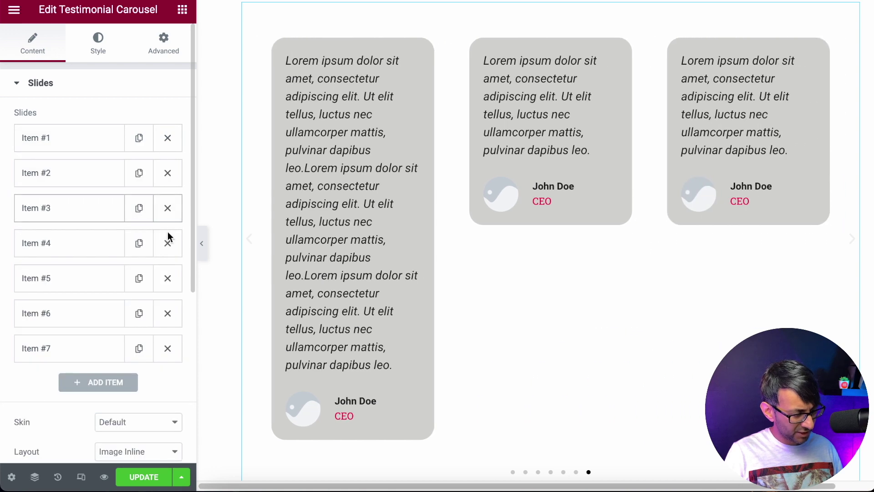
pyautogui.click(167, 243)
pyautogui.click(166, 252)
pyautogui.click(168, 277)
pyautogui.click(167, 243)
# Shorten the first testimonial's text to just "Lorem ipsum dolor".
pyautogui.click(95, 138)
pyautogui.moveTo(108, 225); pyautogui.dragTo(97, 188)
pyautogui.press('BackSpace')
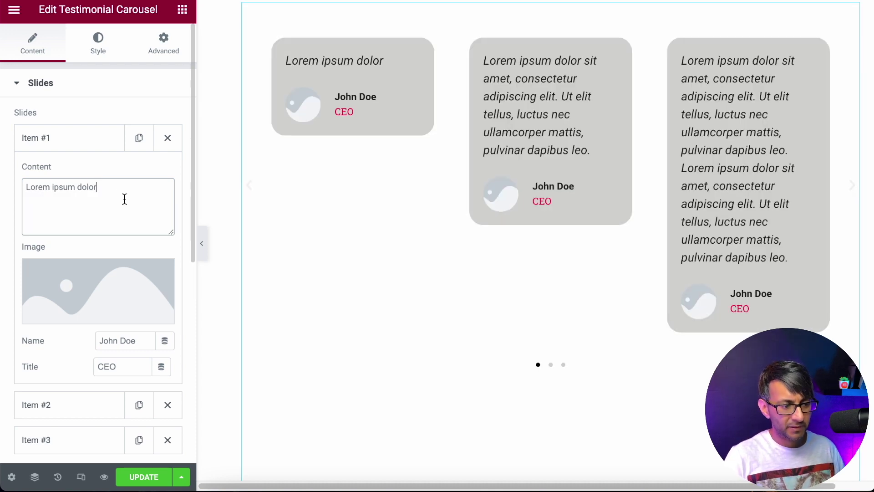
pyautogui.click(164, 42)
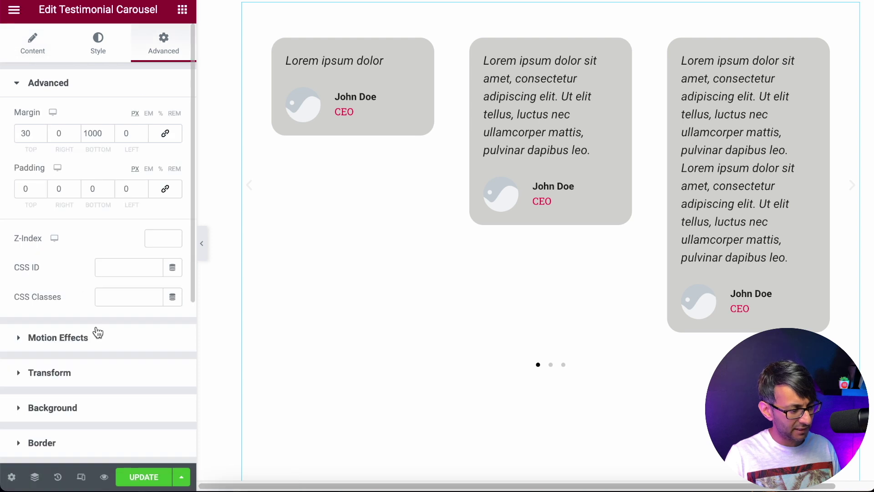
pyautogui.scroll(-4, 97, 346)
pyautogui.click(85, 438)
pyautogui.scroll(-3, 115, 417)
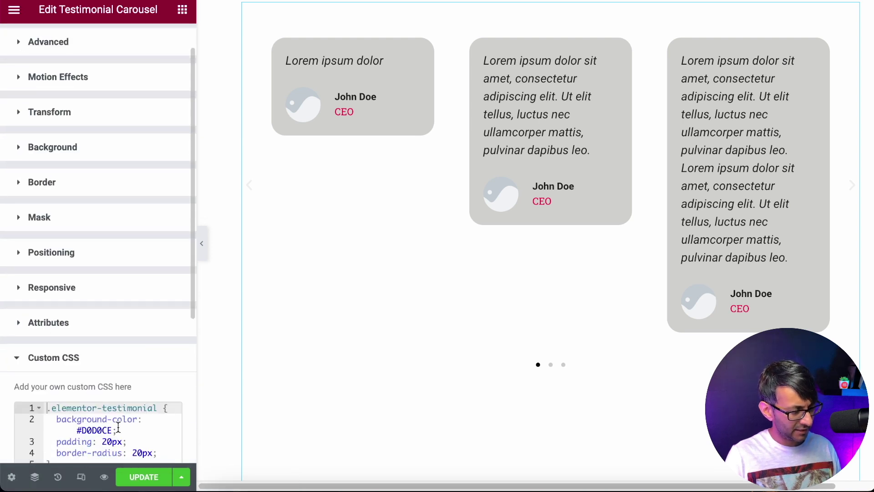
pyautogui.hotkey('ctrl', 'a')
pyautogui.press('BackSpace')
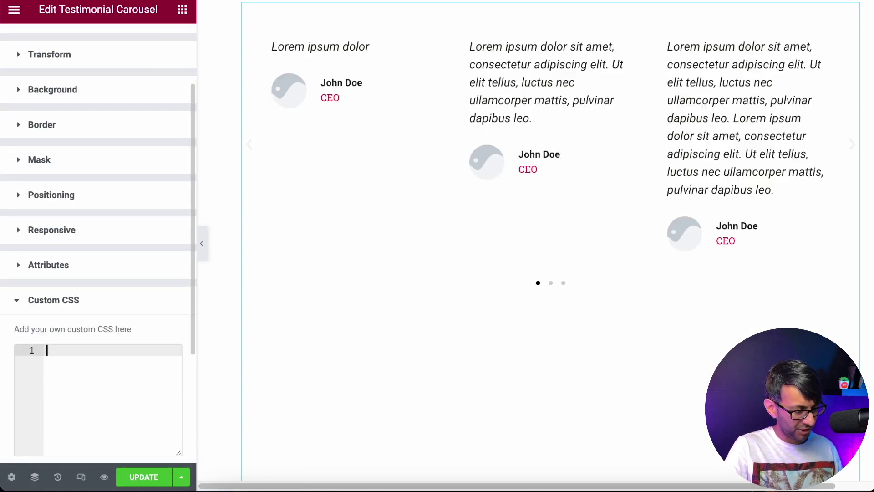
pyautogui.scroll(3, 37, 107)
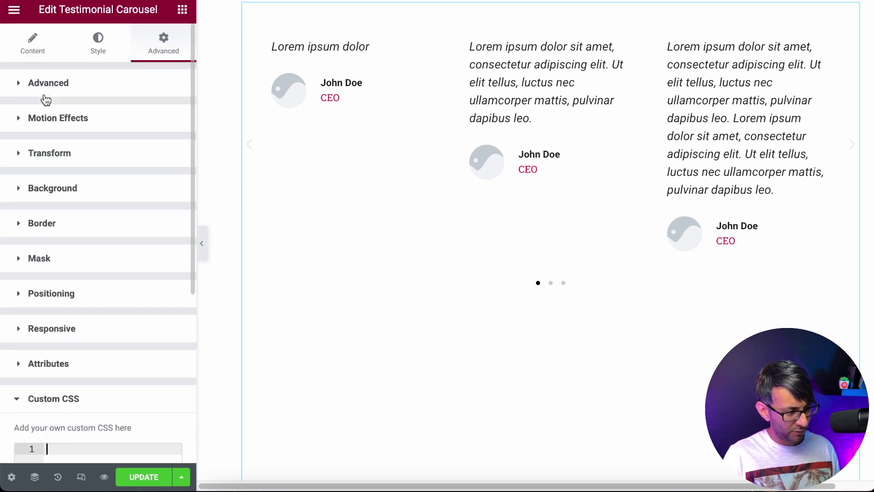
pyautogui.click(110, 51)
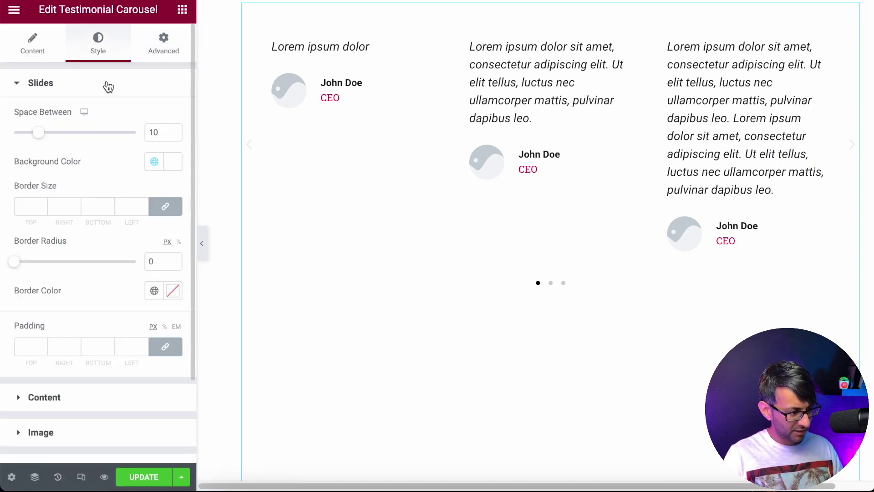
pyautogui.click(149, 167)
pyautogui.click(73, 232)
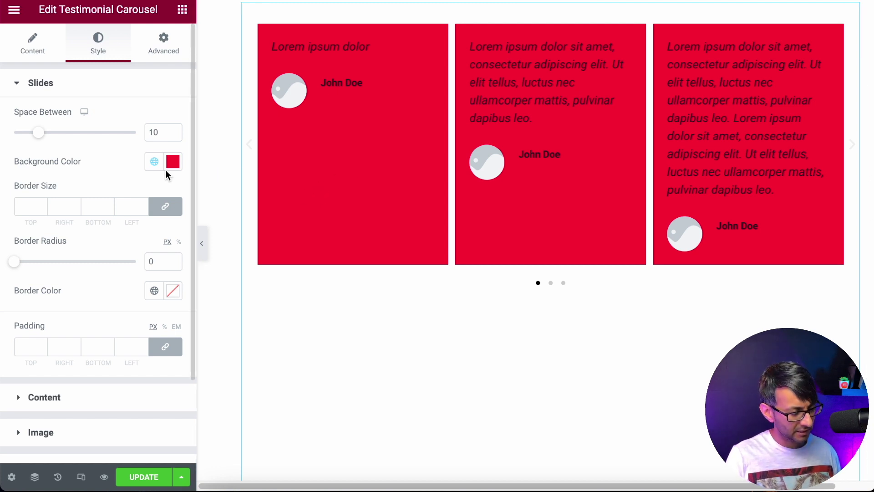
pyautogui.hotkey('ctrl', 'z')
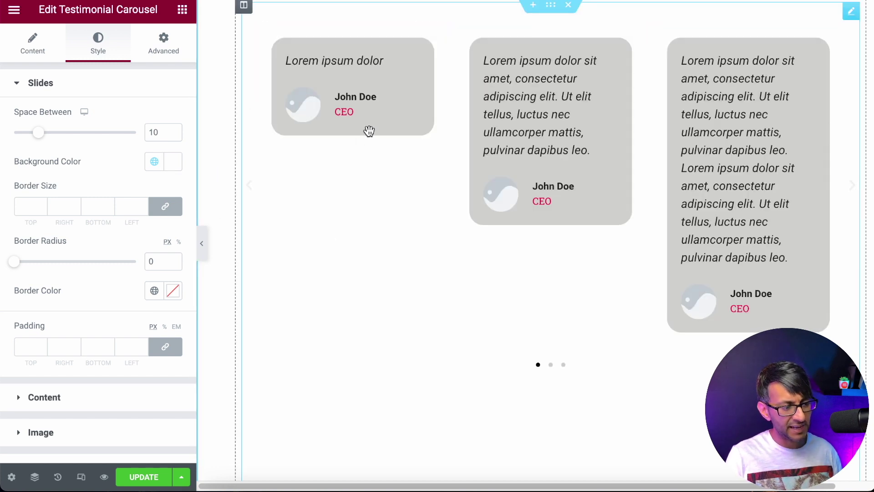